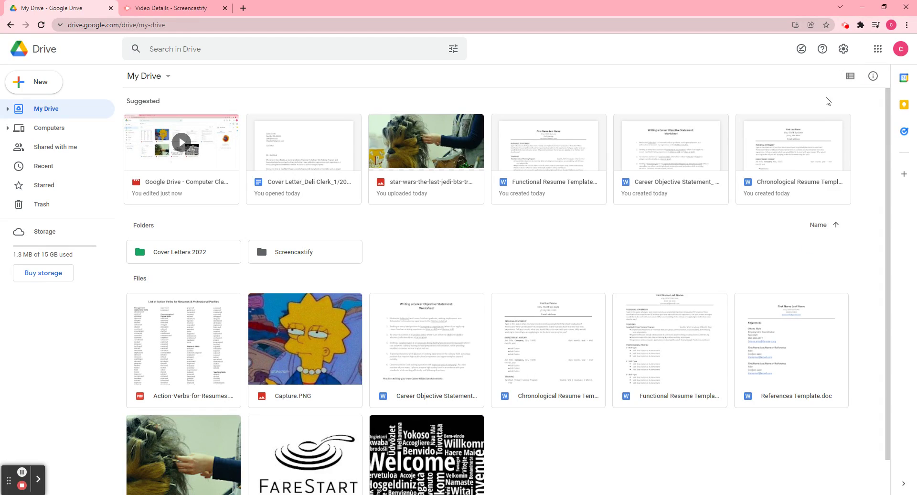
Display My Drive as a list sorted by name in descending order.
left_click(849, 77)
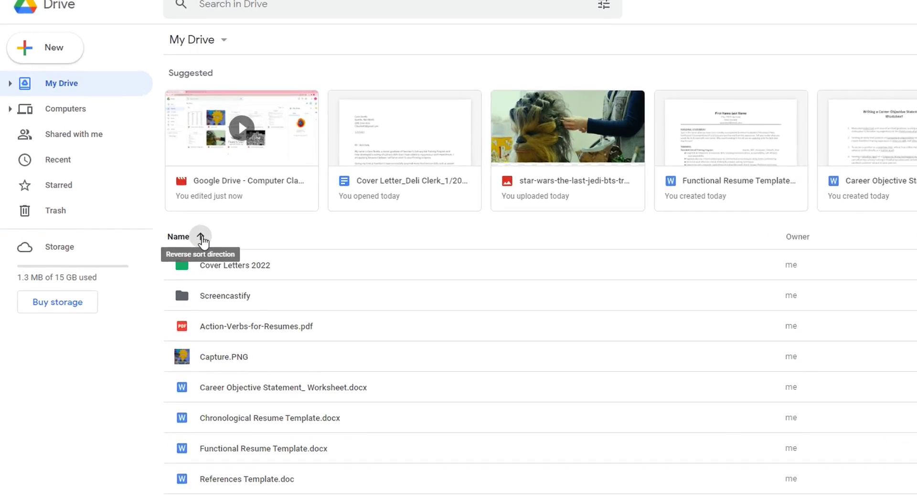
left_click(221, 243)
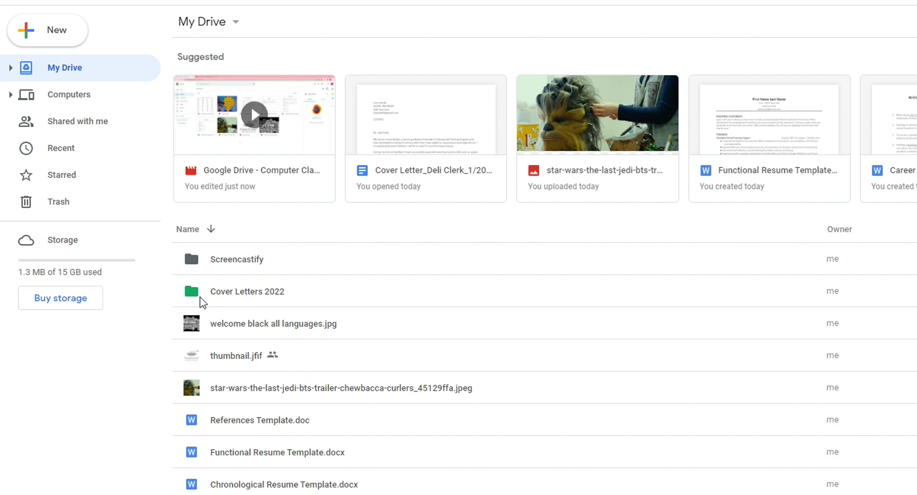
Copy the sharing link of the Cover Letter_Deli Clerk_1/2022 document in the Cover Letters 2022 folder.
double_click(294, 293)
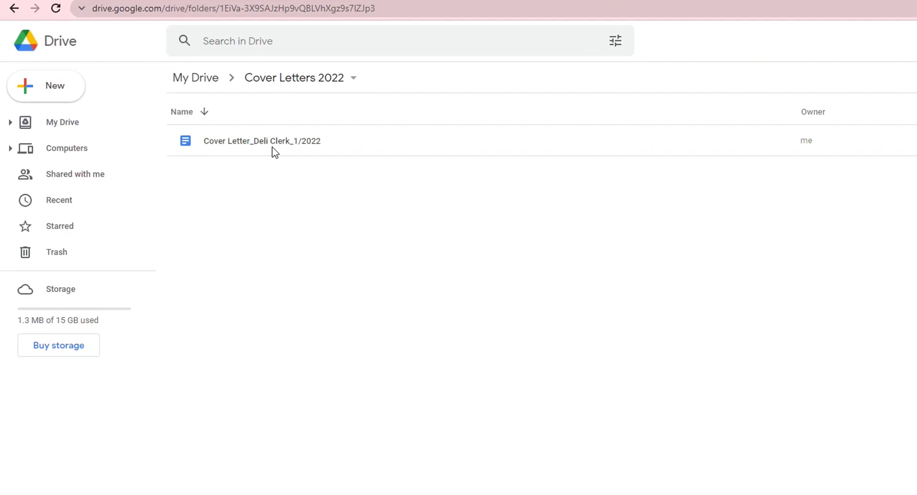
left_click(200, 127)
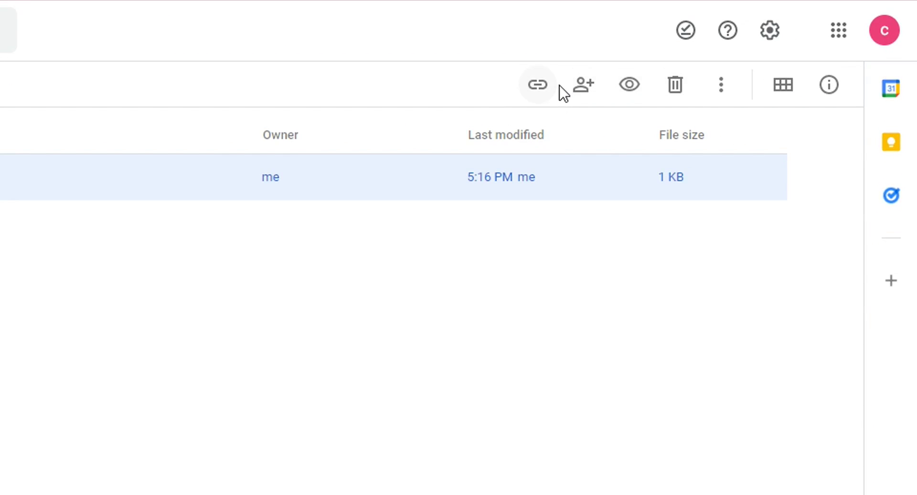
left_click(542, 89)
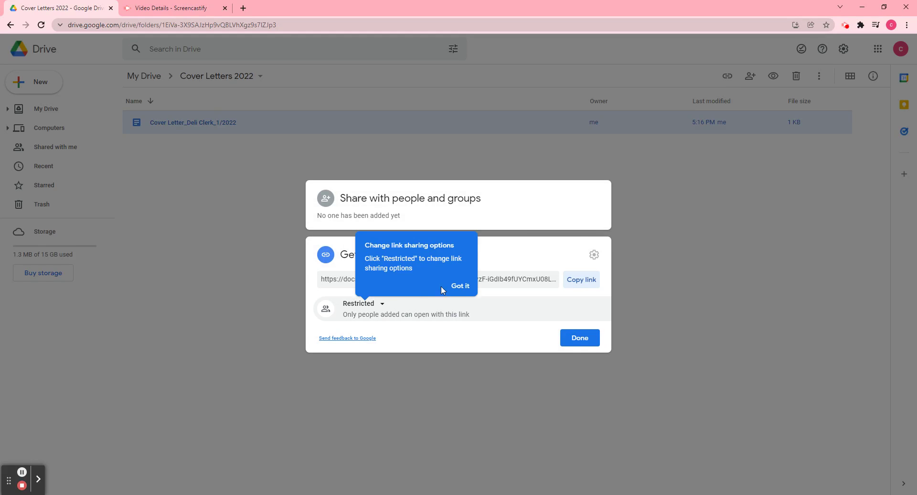
left_click(461, 286)
left_click(459, 287)
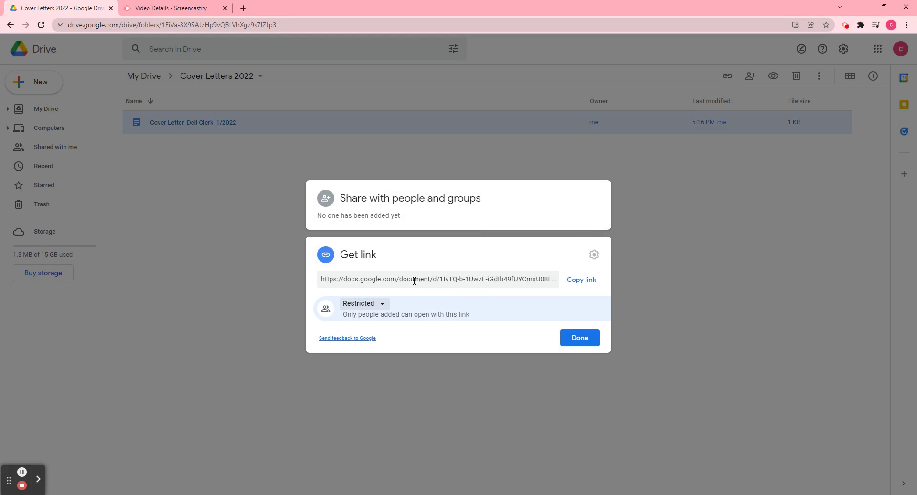
left_click(597, 282)
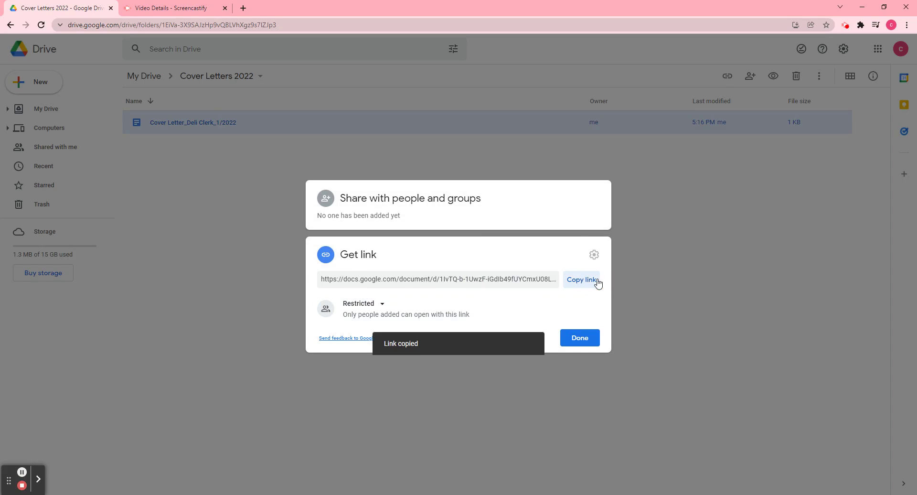
Set the cover letter's link access to Anyone with the link, keeping the Viewer role, and finish the link settings.
left_click(381, 305)
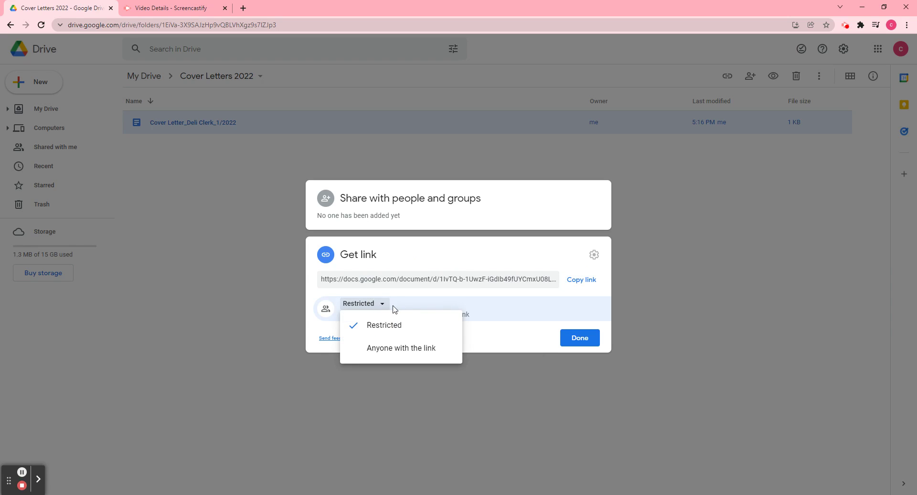
left_click(400, 354)
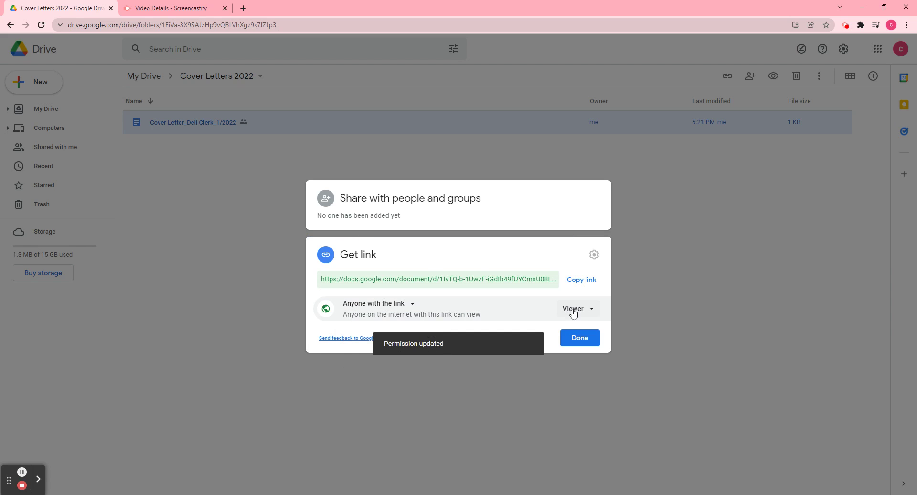
left_click(573, 310)
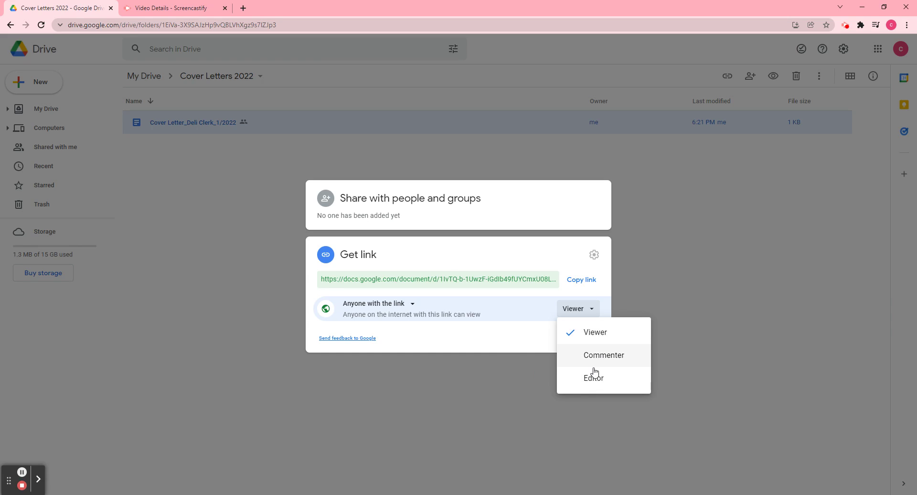
left_click(431, 334)
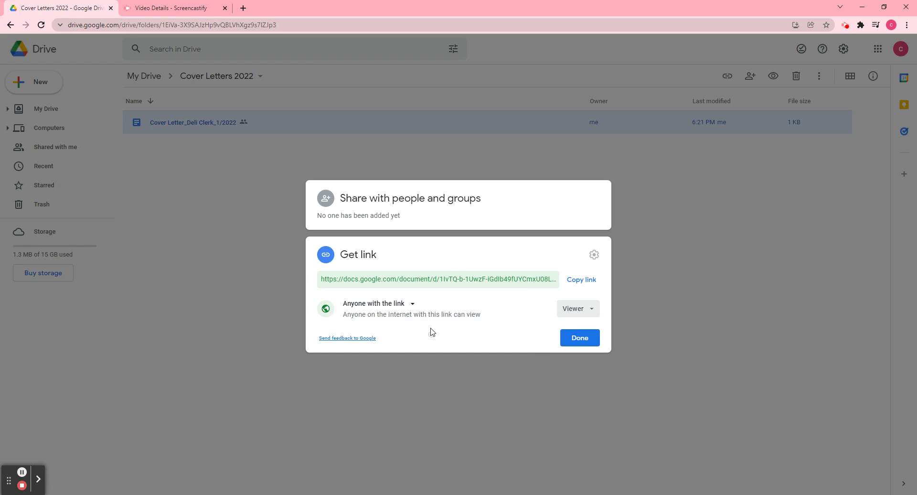
left_click(590, 335)
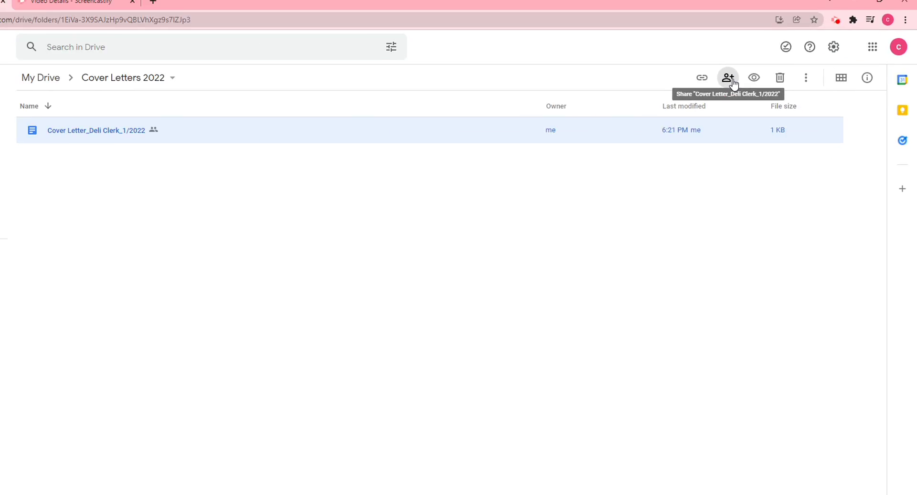
Start sharing the cover letter with people and add the student's e-mail address as the recipient.
left_click(732, 82)
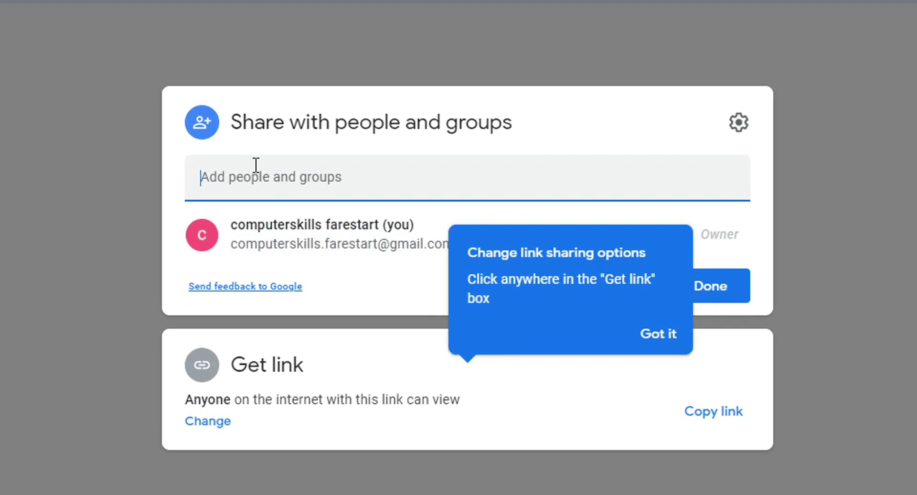
left_click(303, 182)
type("farestau")
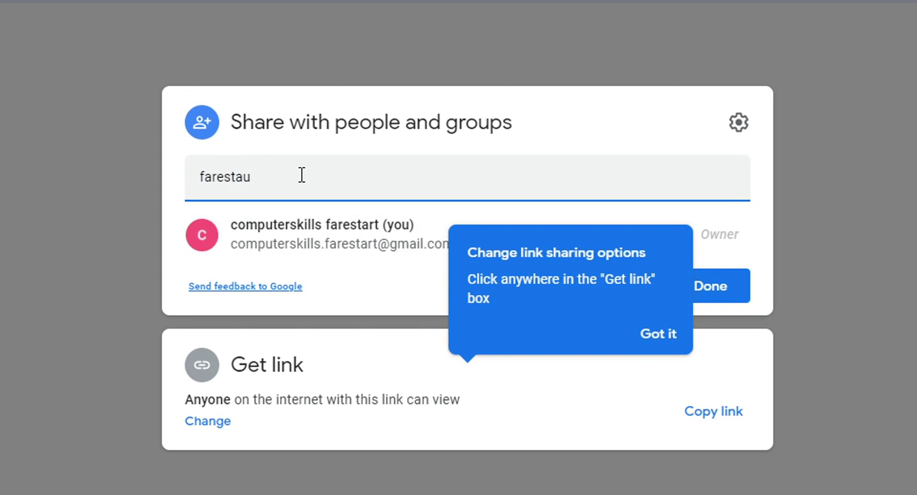
key("BackSpace")
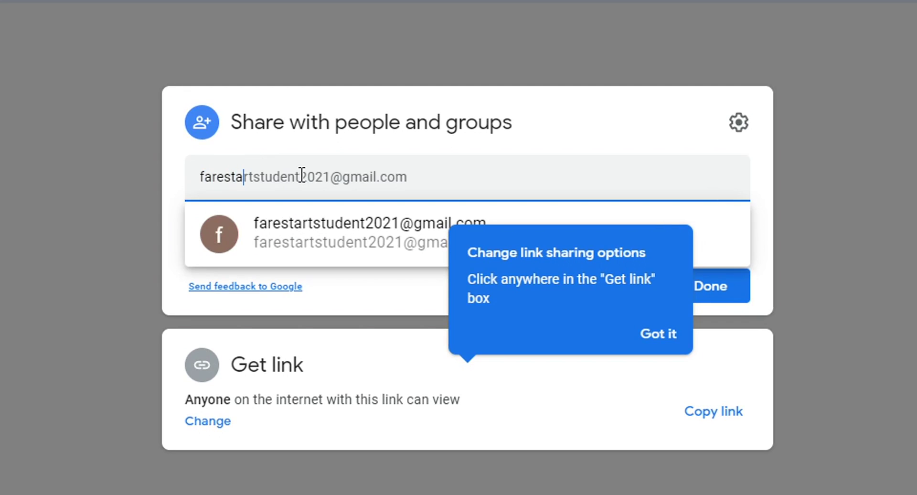
left_click(324, 224)
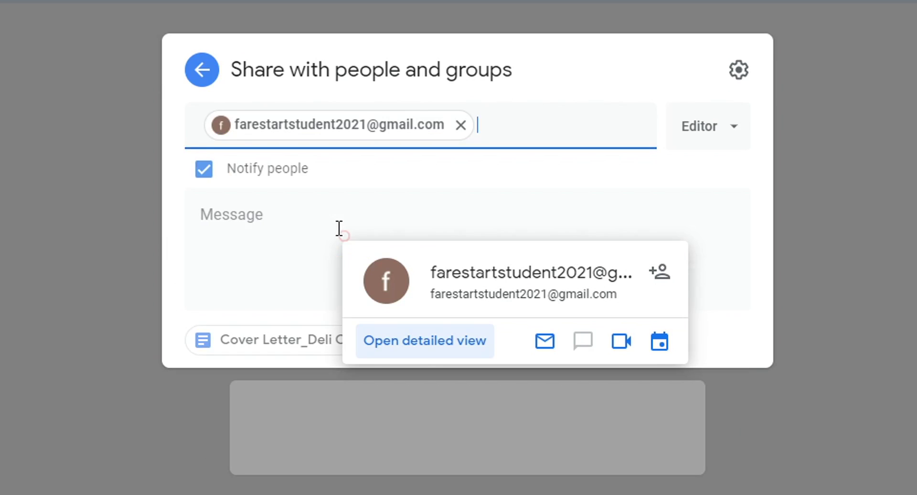
left_click(736, 243)
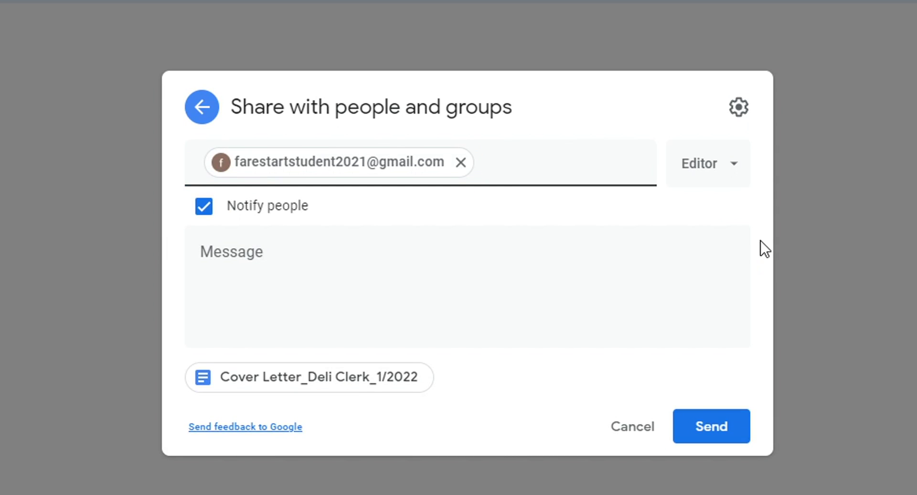
Set the role to Commenter and send the share with the message "Hi - would you please read and comment suggestions on this file? Thank you!".
left_click(704, 177)
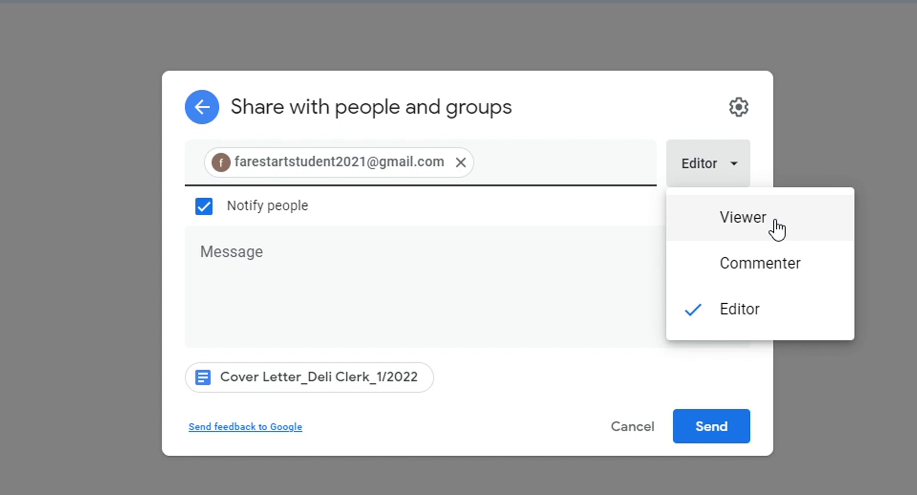
left_click(742, 270)
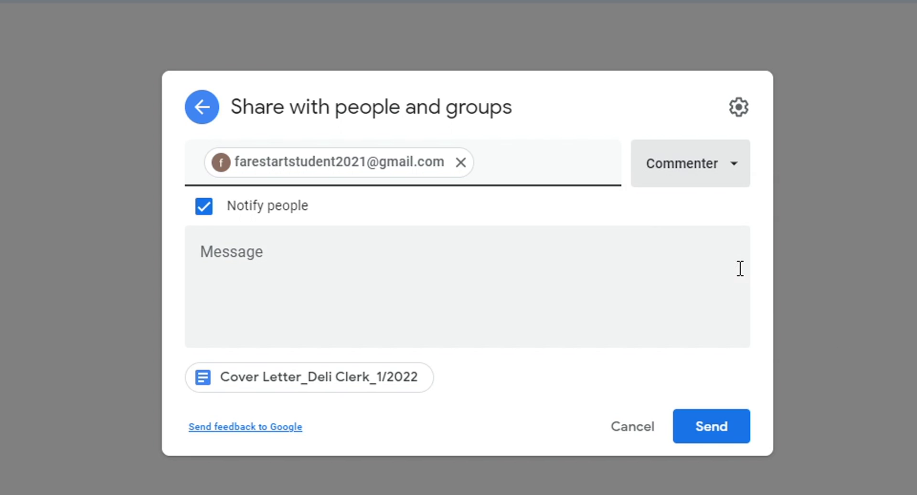
left_click(450, 252)
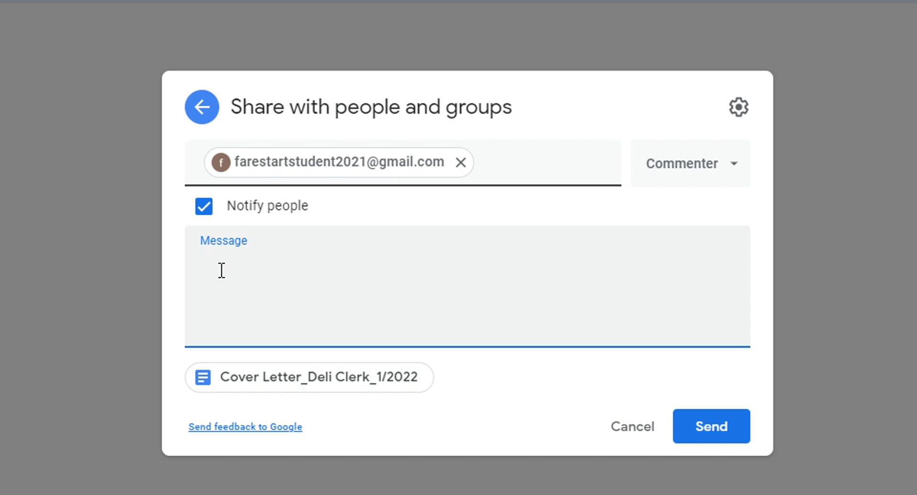
type("Hi - would you please read and comment suggestions on this file? Thank you!")
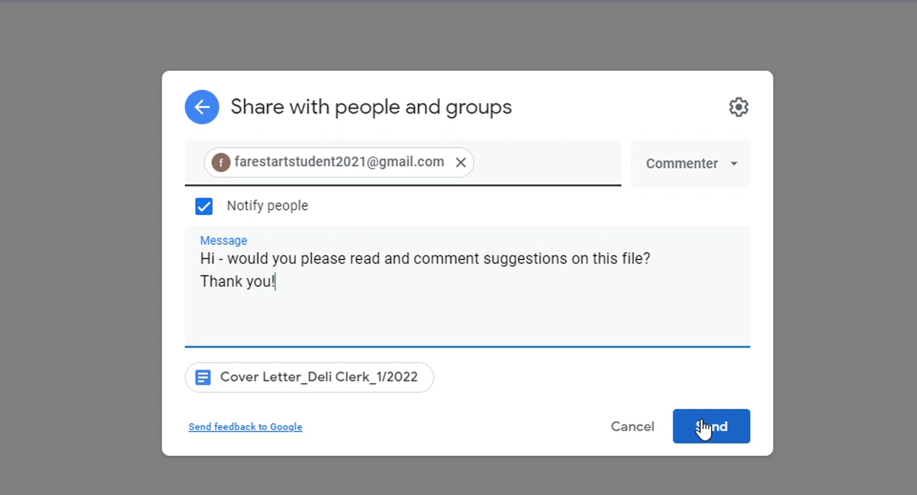
left_click(725, 437)
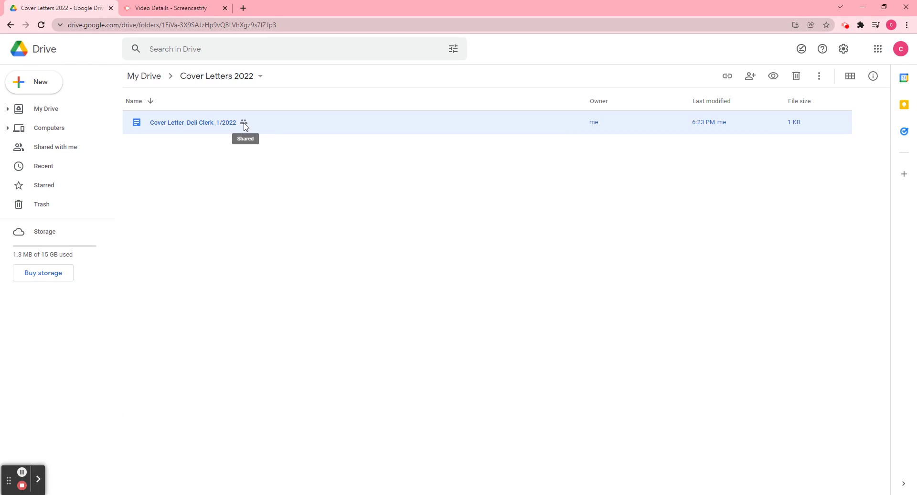
Return to My Drive, remove the student's access to the shared thumbnail.jfif file and save the sharing change.
left_click(247, 129)
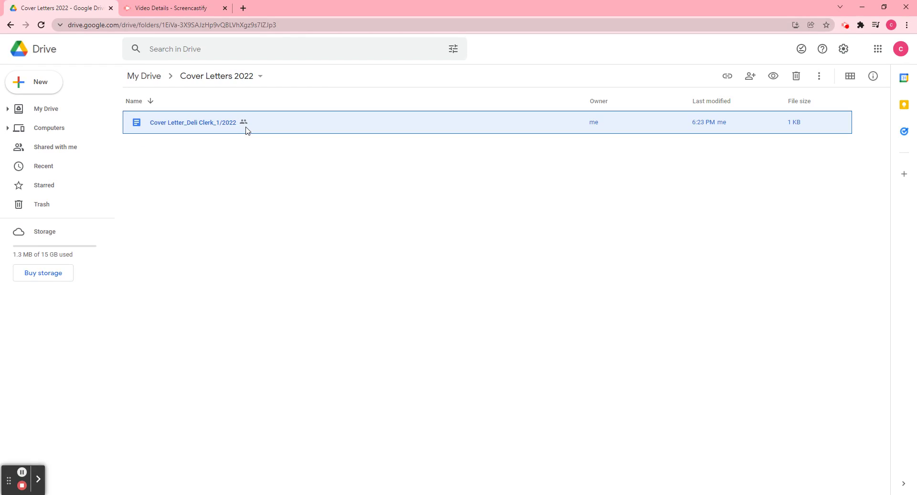
left_click(152, 85)
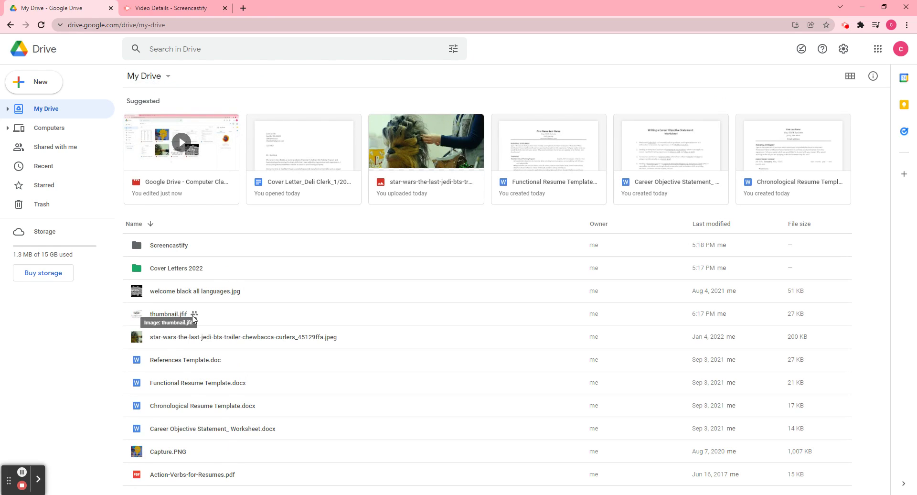
left_click(196, 318)
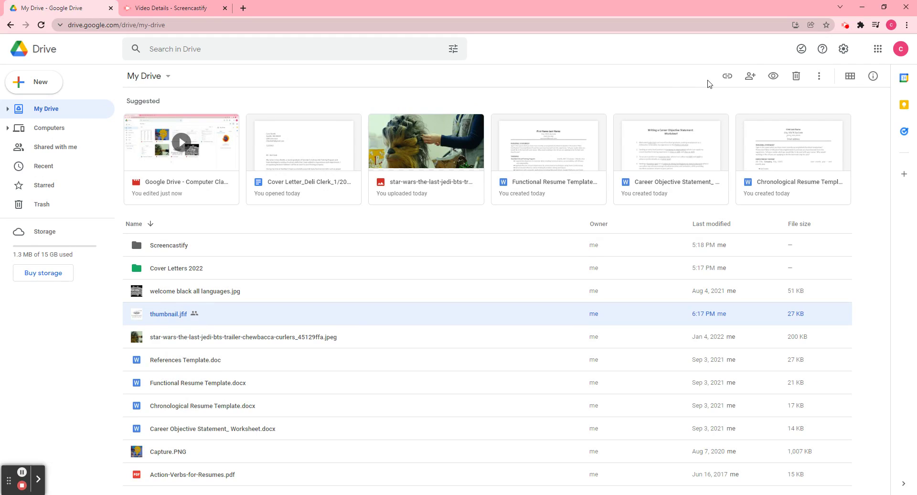
left_click(752, 82)
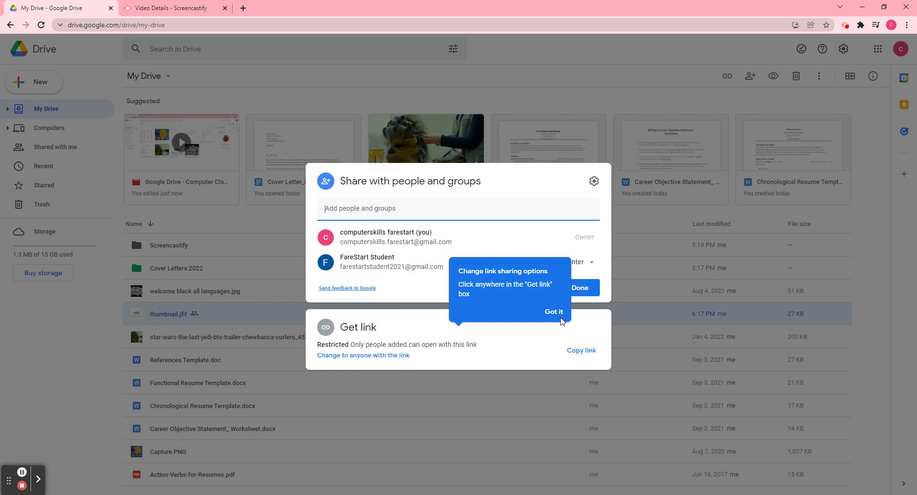
left_click(555, 311)
left_click(610, 237)
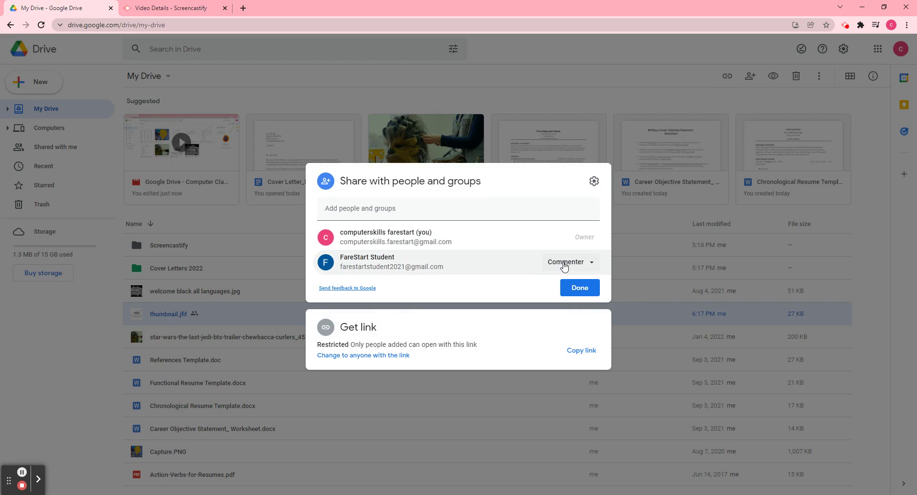
left_click(588, 263)
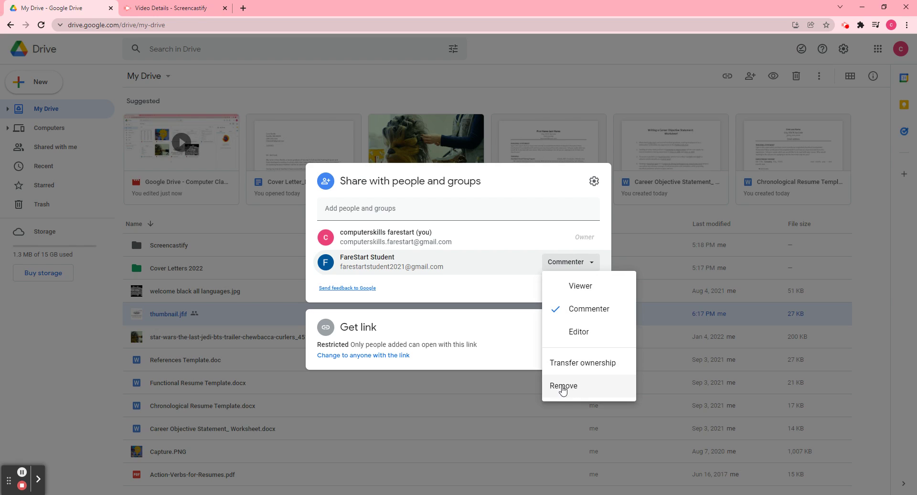
left_click(582, 391)
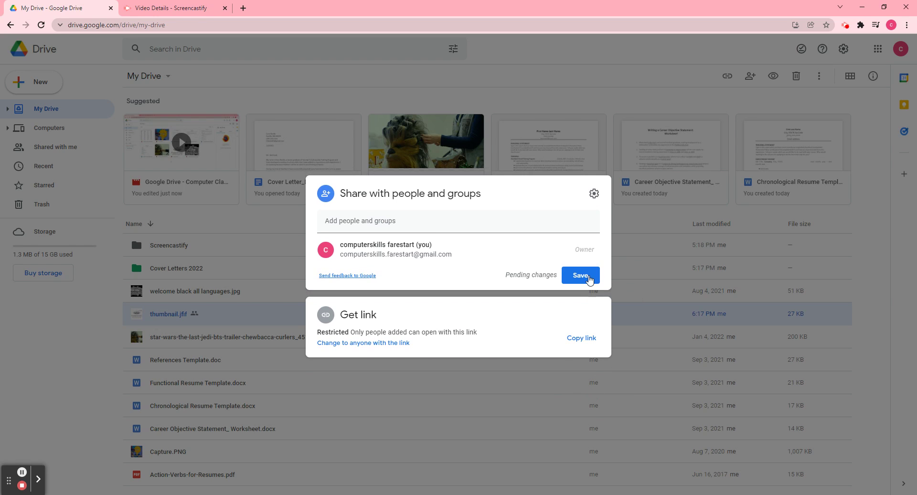
left_click(591, 279)
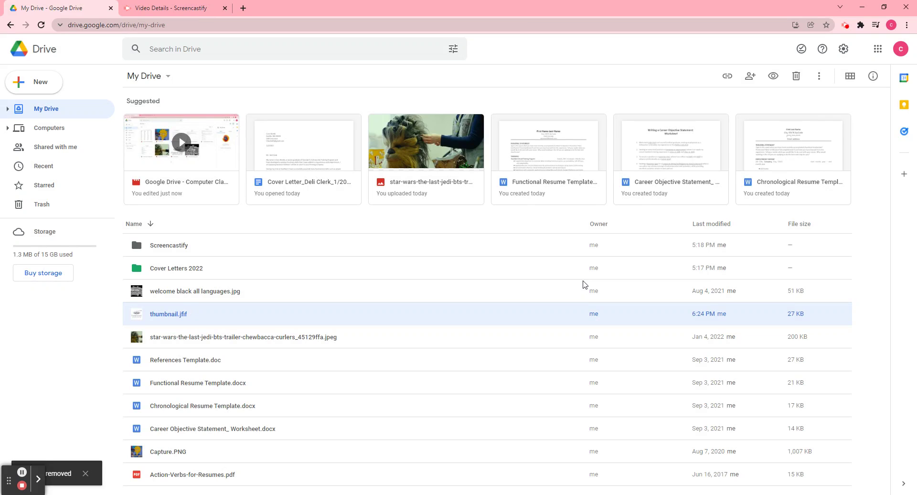
Deselect the file and view the items that others have shared with this account.
left_click(92, 342)
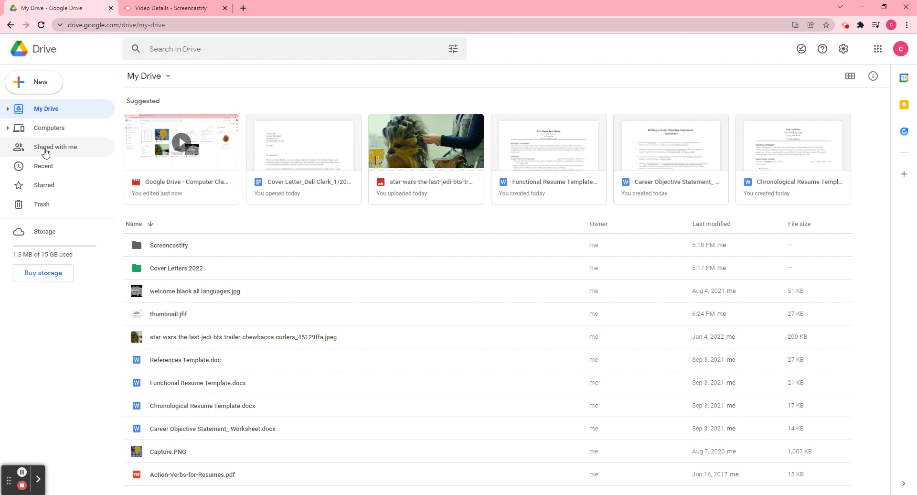
left_click(88, 149)
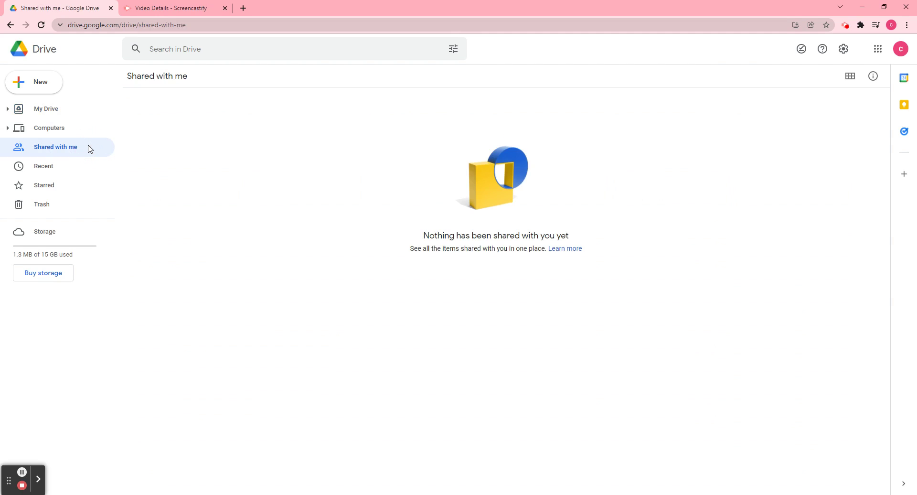